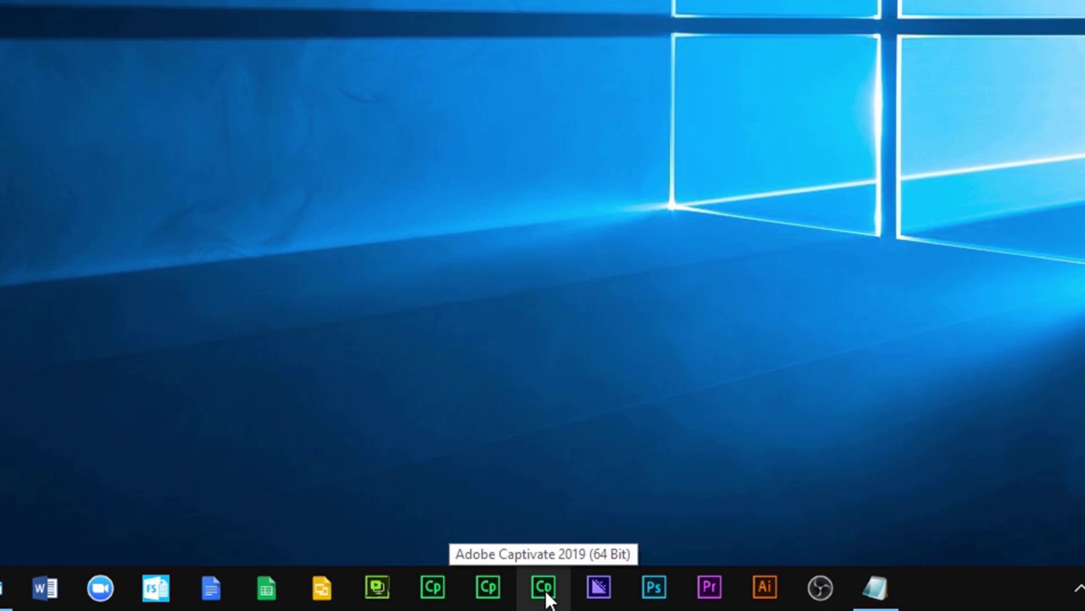
# Step: Open the Adobe Captivate 2019 x64 install folder from the shortcut's Properties via Open File Location
pyautogui.rightClick(547, 596)
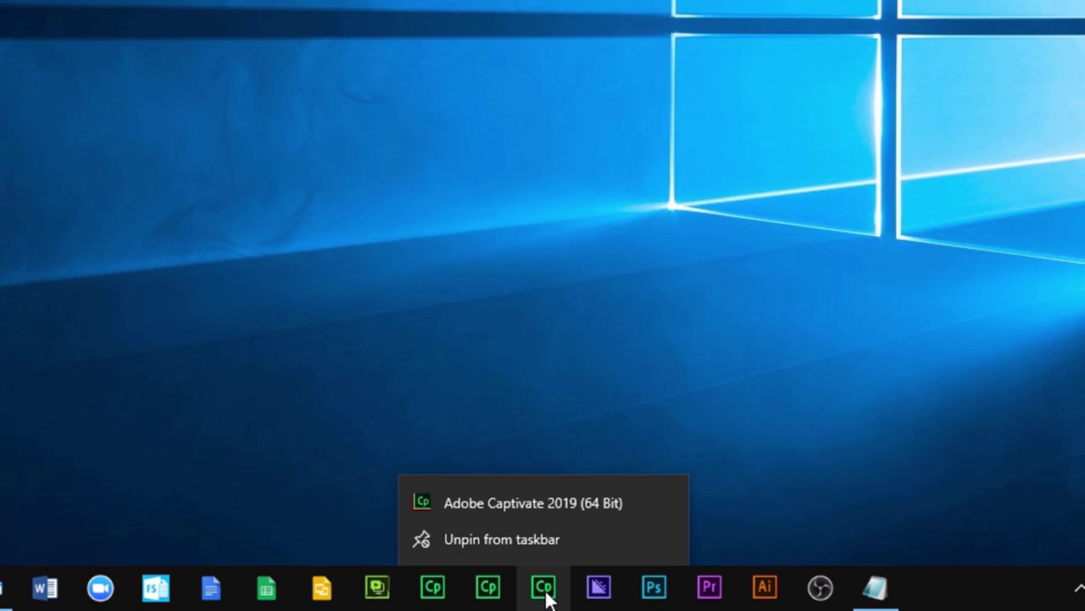
pyautogui.rightClick(566, 501)
pyautogui.click(620, 484)
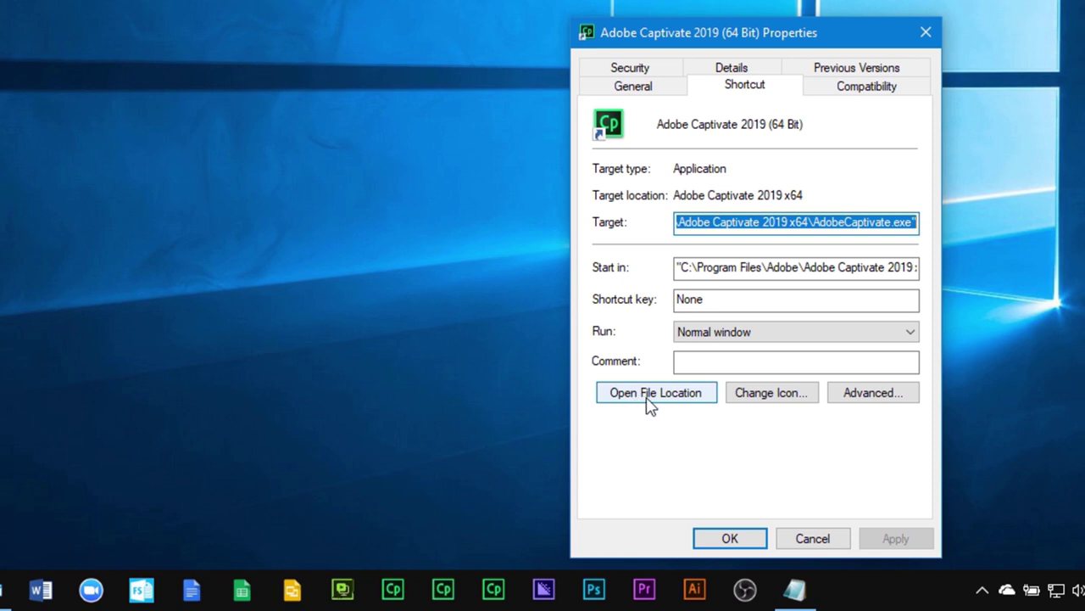
pyautogui.click(666, 402)
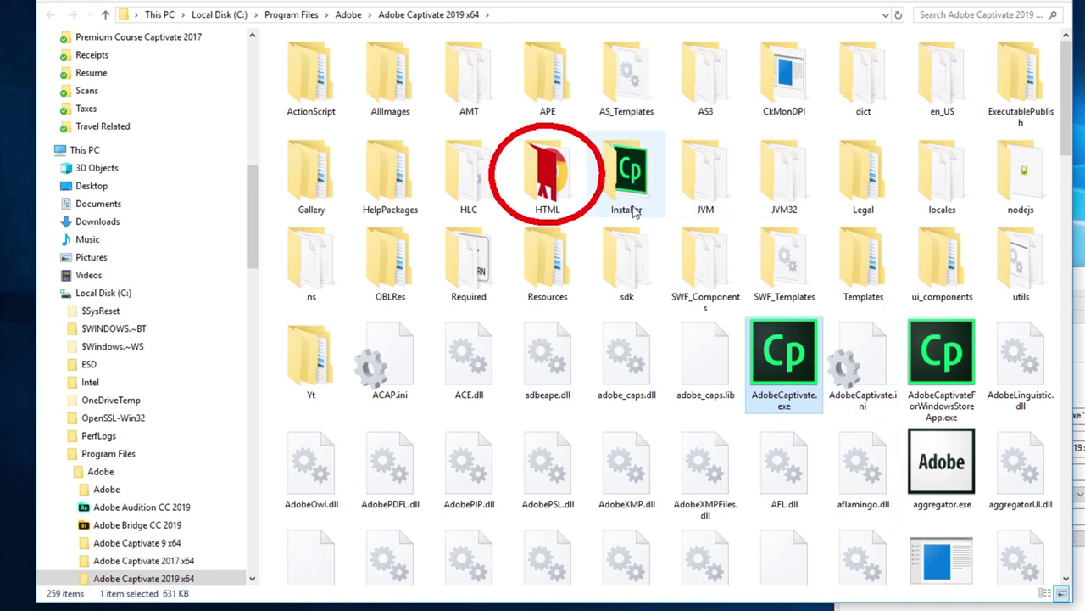
# Step: Enter the HTML folder and bring up the Open with options for index.html
pyautogui.doubleClick(555, 173)
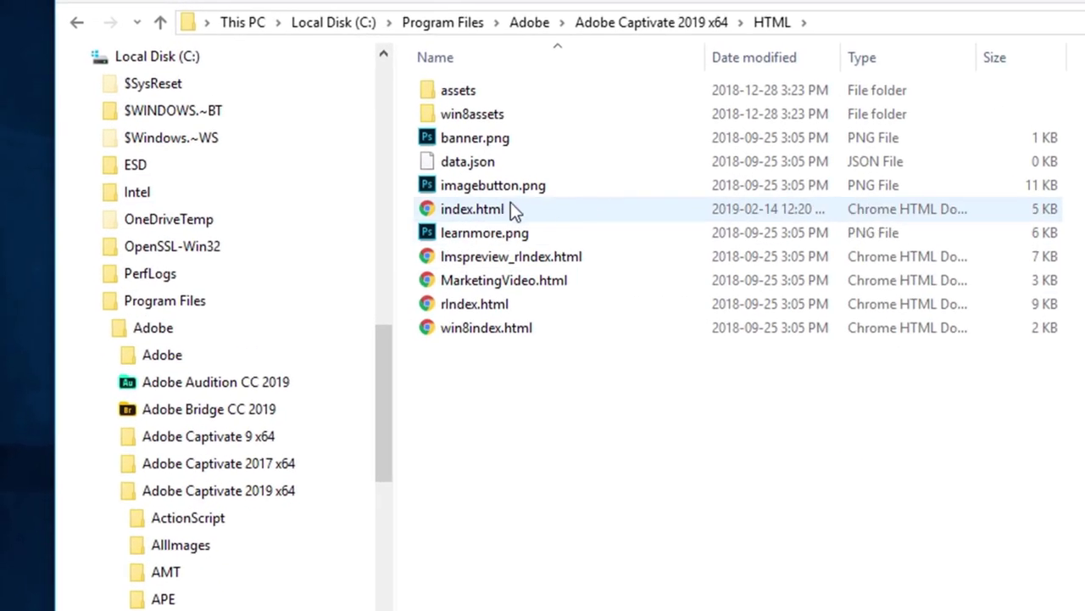
pyautogui.click(517, 211)
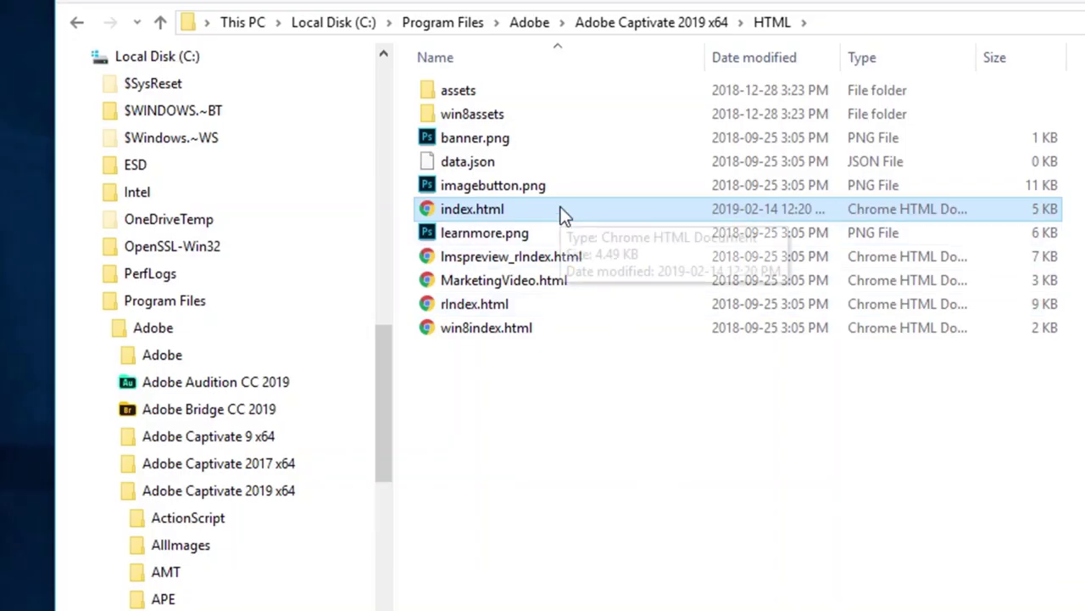
pyautogui.rightClick(560, 208)
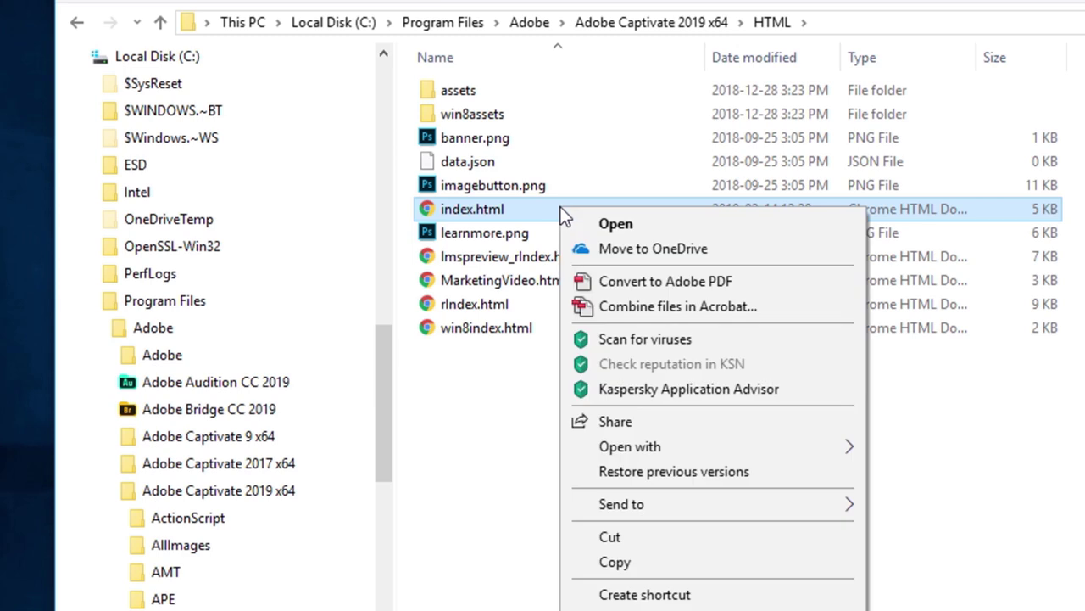
pyautogui.moveTo(732, 448)
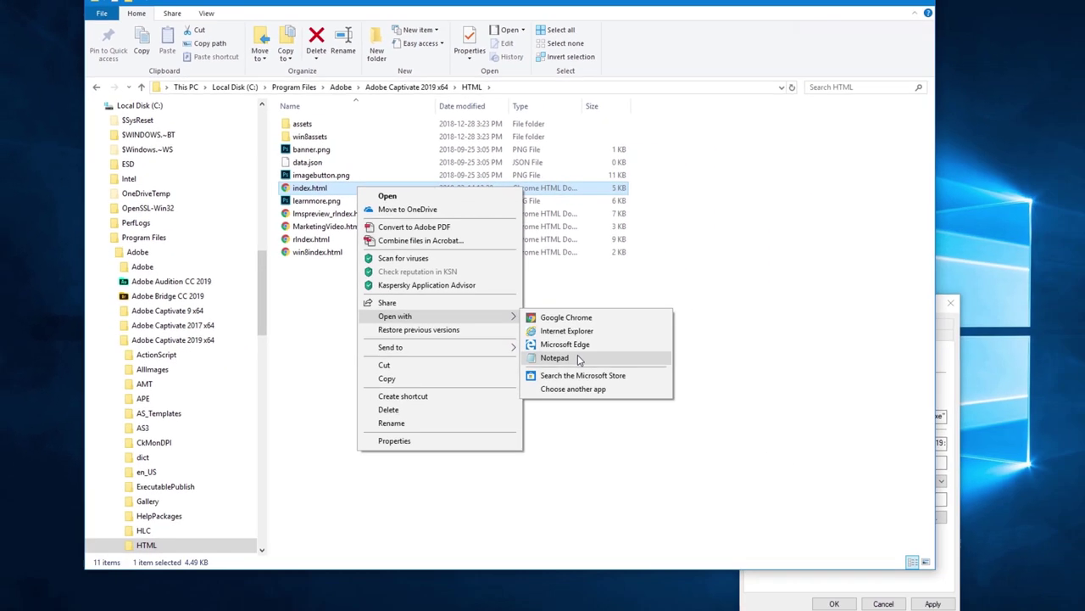
# Step: Open index.html in Notepad and paste the Material Icons stylesheet link at line 4
pyautogui.click(748, 429)
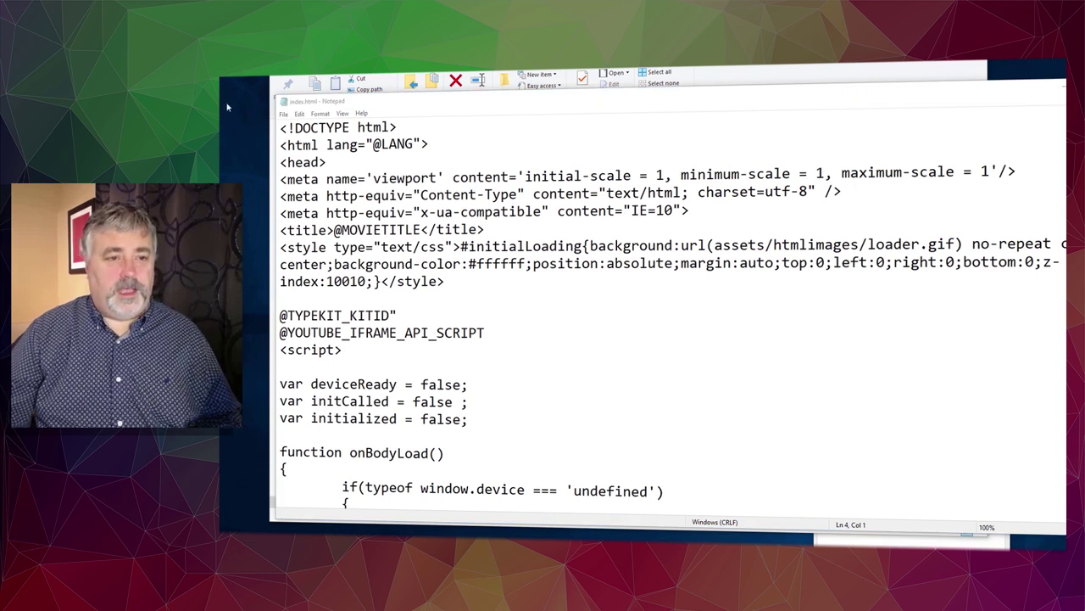
pyautogui.click(281, 178)
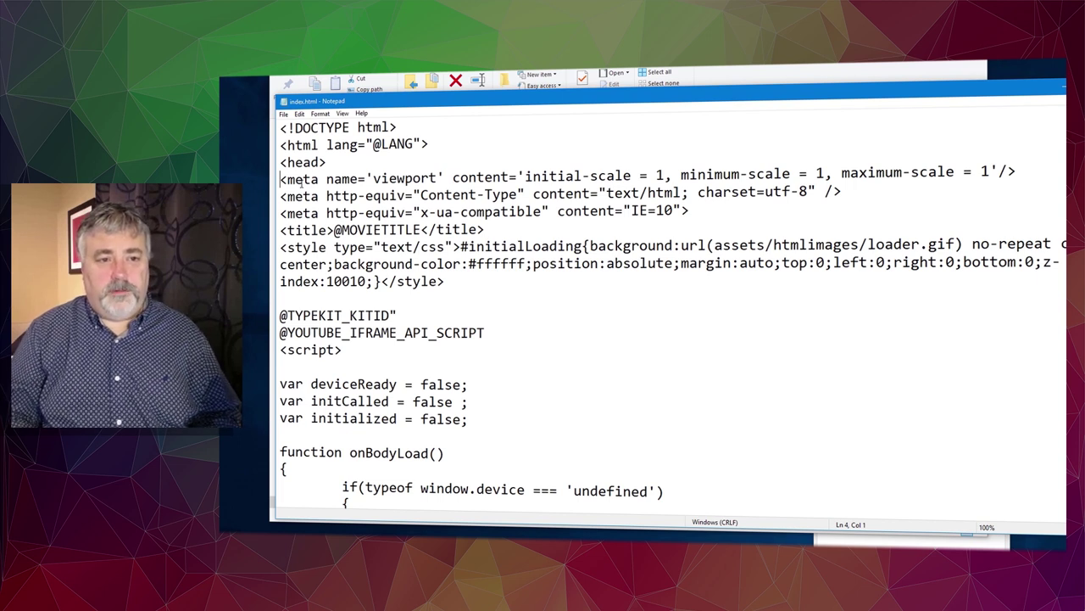
pyautogui.write('<link href="https://fonts.googleapis.com/icon?family=Material+Icons" rel="stylesheet">')
pyautogui.press('Return')
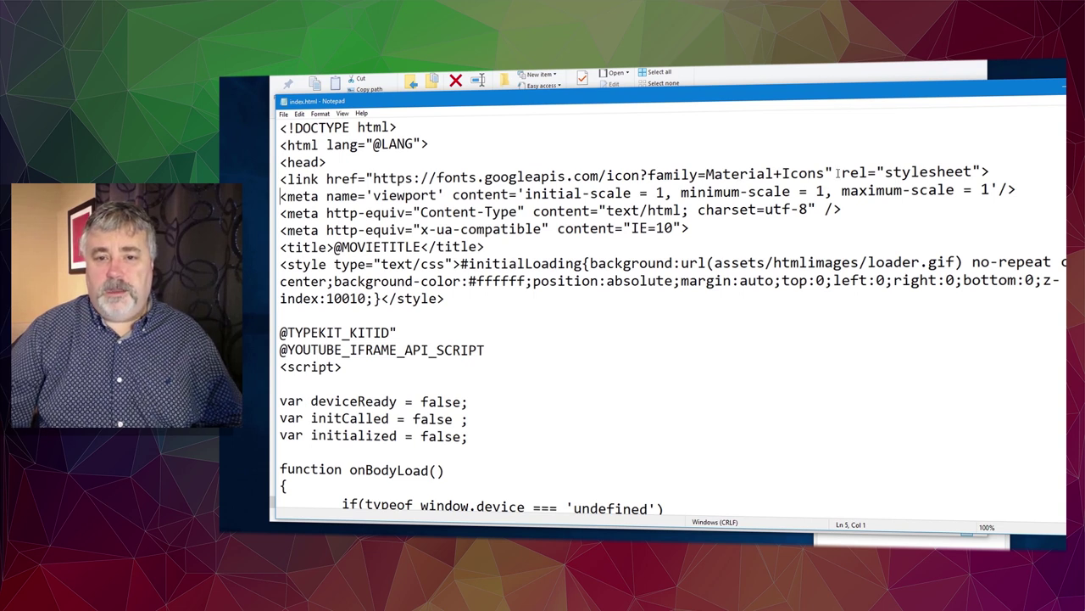
# Step: Save the edited index.html as a copy on the Desktop and close Notepad
pyautogui.click(284, 114)
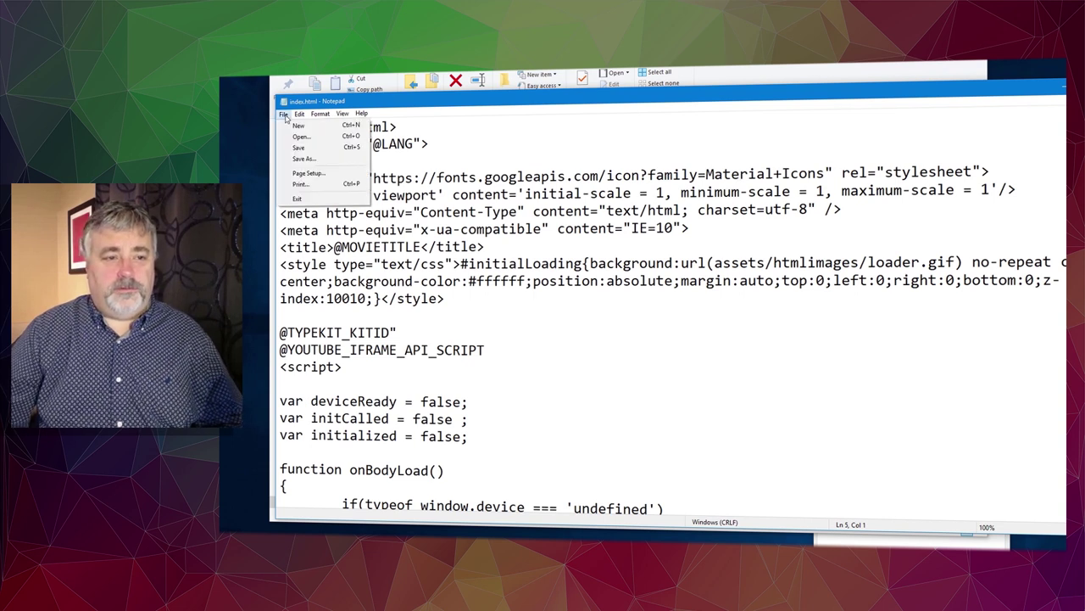
pyautogui.click(303, 158)
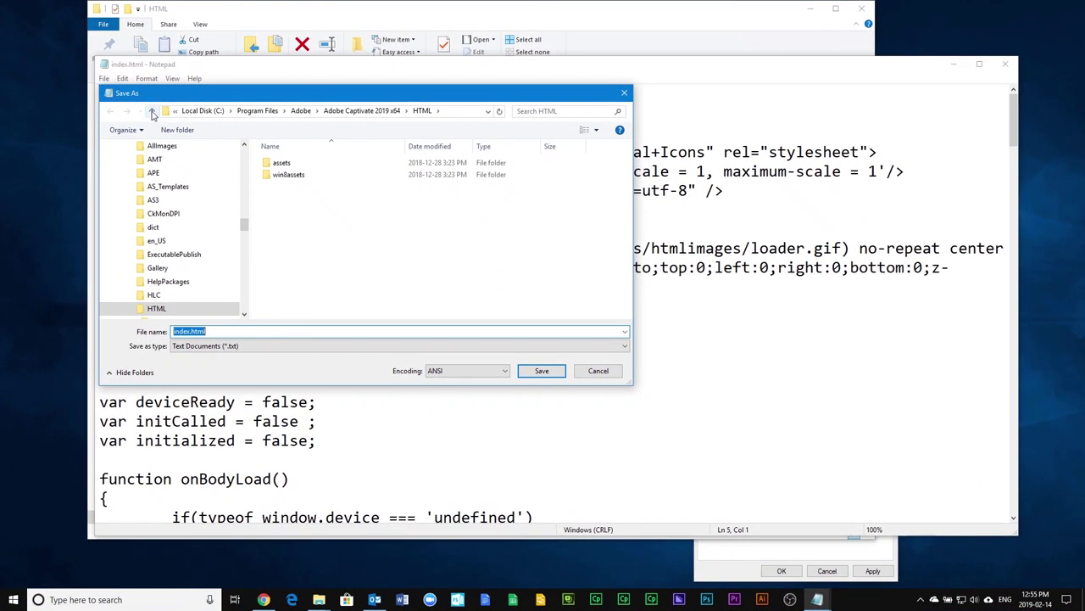
pyautogui.click(326, 148)
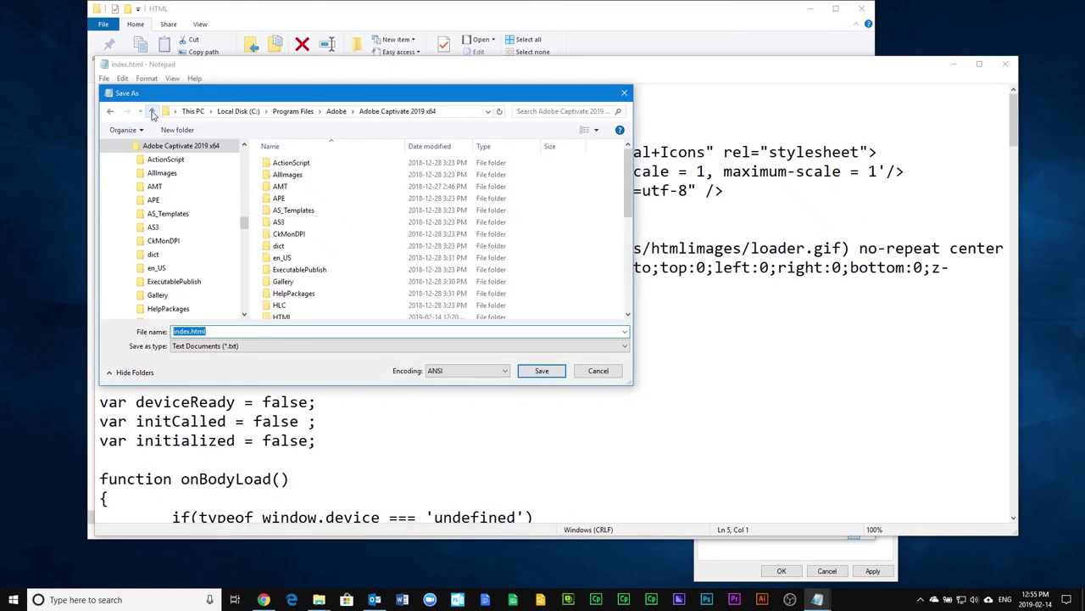
pyautogui.click(152, 112)
pyautogui.click(152, 113)
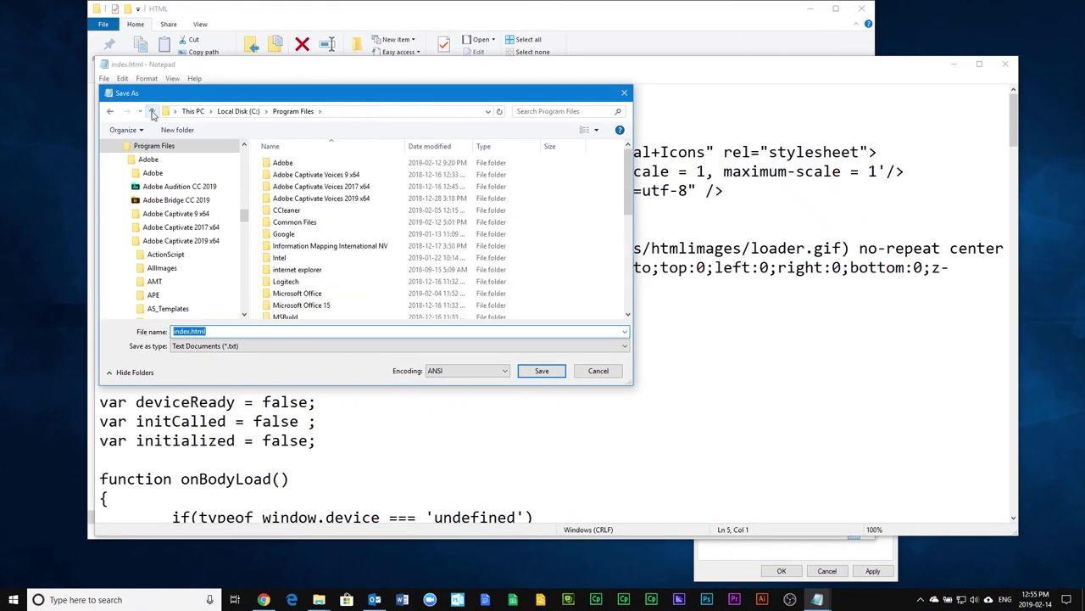
pyautogui.click(152, 113)
pyautogui.click(152, 113)
pyautogui.click(152, 113)
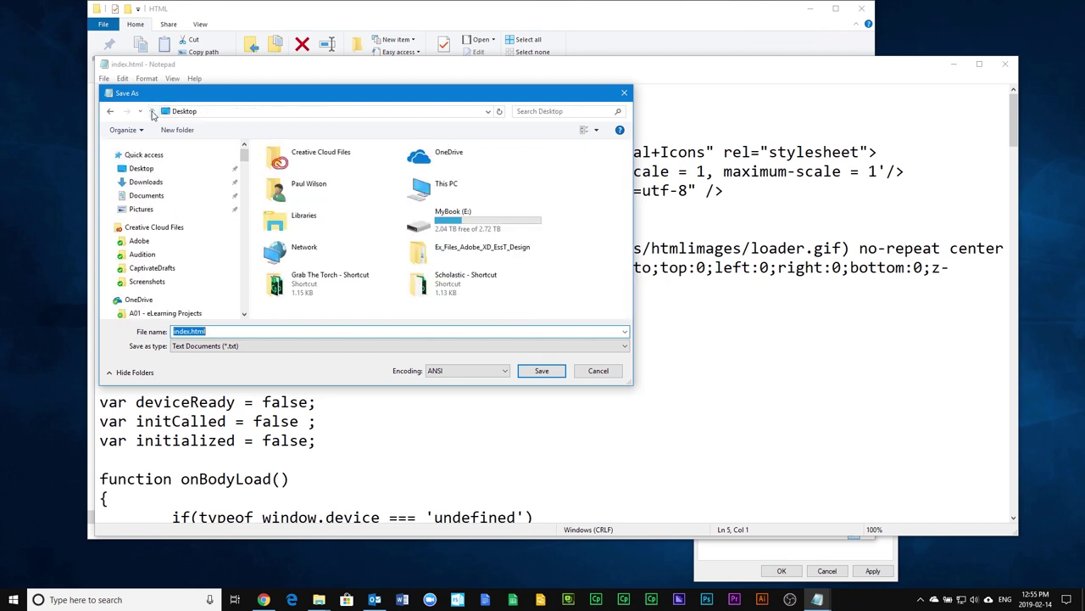
pyautogui.click(549, 372)
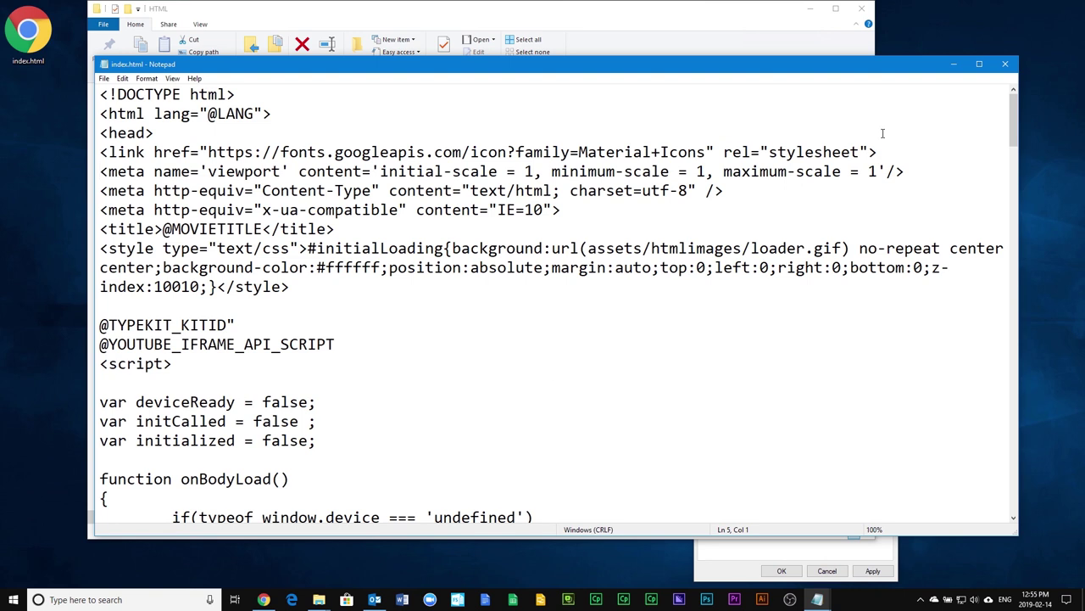
pyautogui.click(1007, 68)
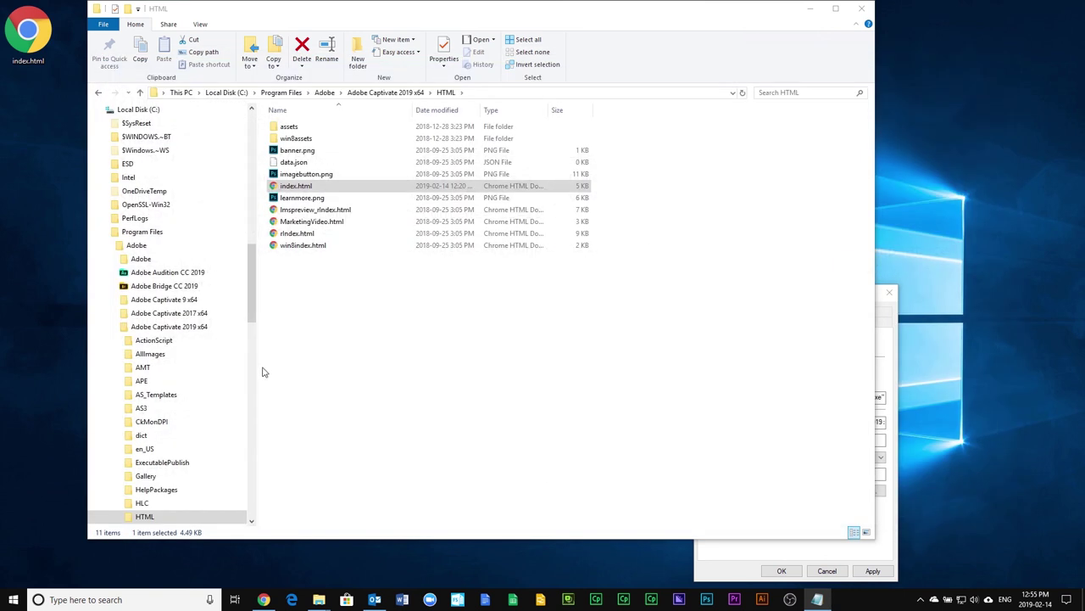
# Step: Move the Desktop index.html into the HTML folder, replacing the original with administrator permission
pyautogui.moveTo(27, 29); pyautogui.dragTo(466, 333)
pyautogui.click(499, 348)
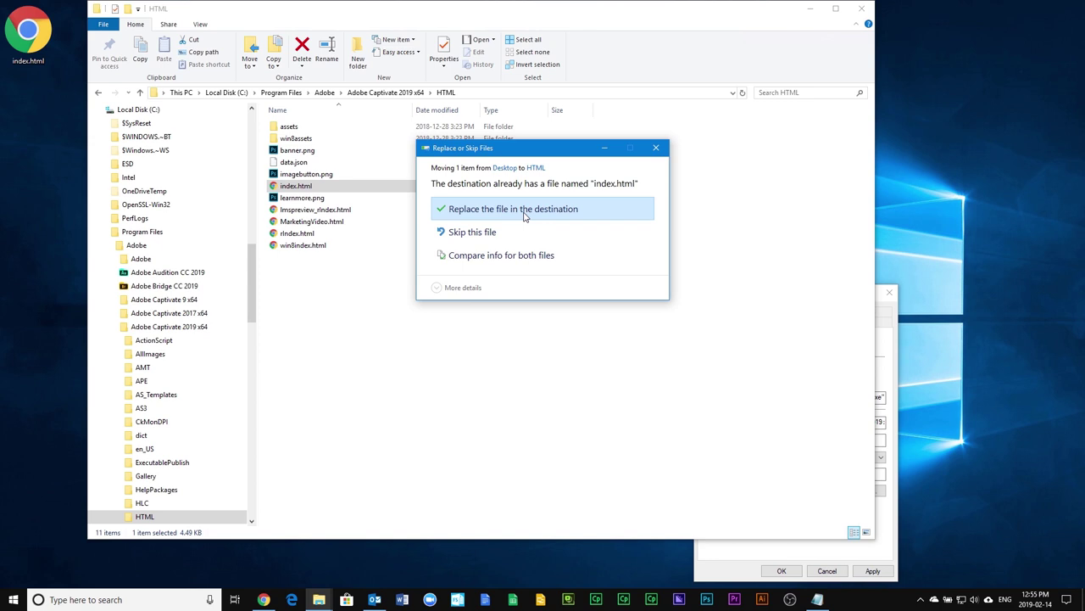
pyautogui.click(525, 213)
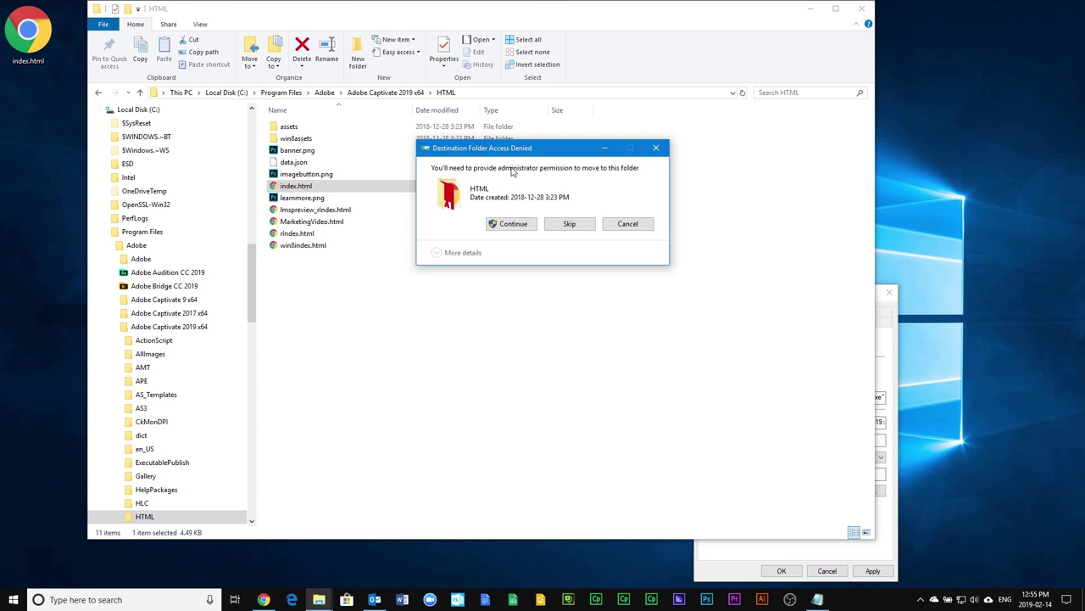
pyautogui.click(513, 225)
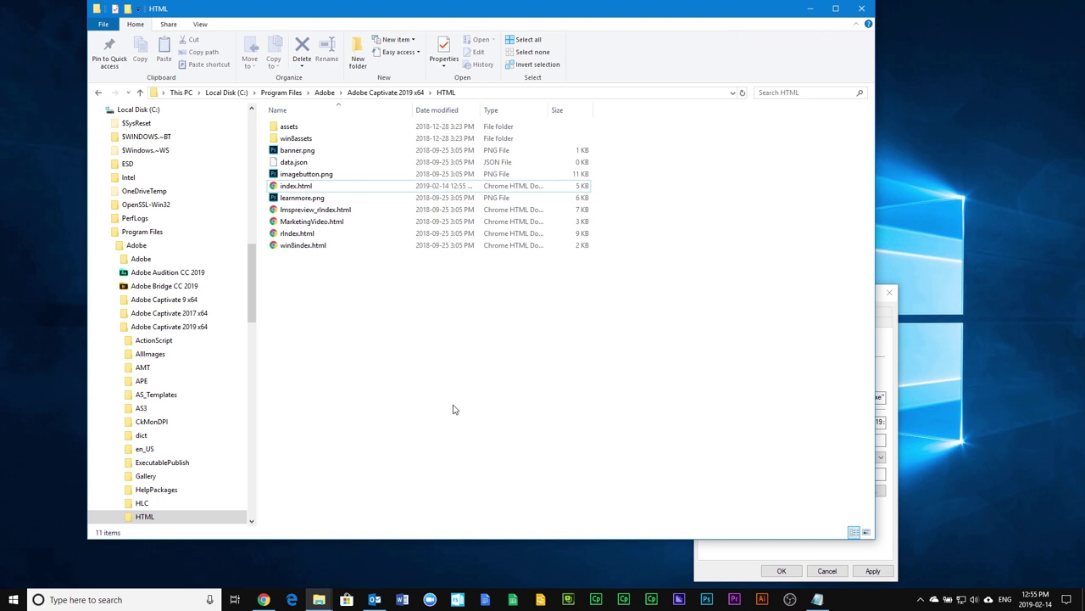
# Step: Close the folder window, return to the Material Icons Guide, and open its 'icon font' link in a new tab
pyautogui.click(862, 11)
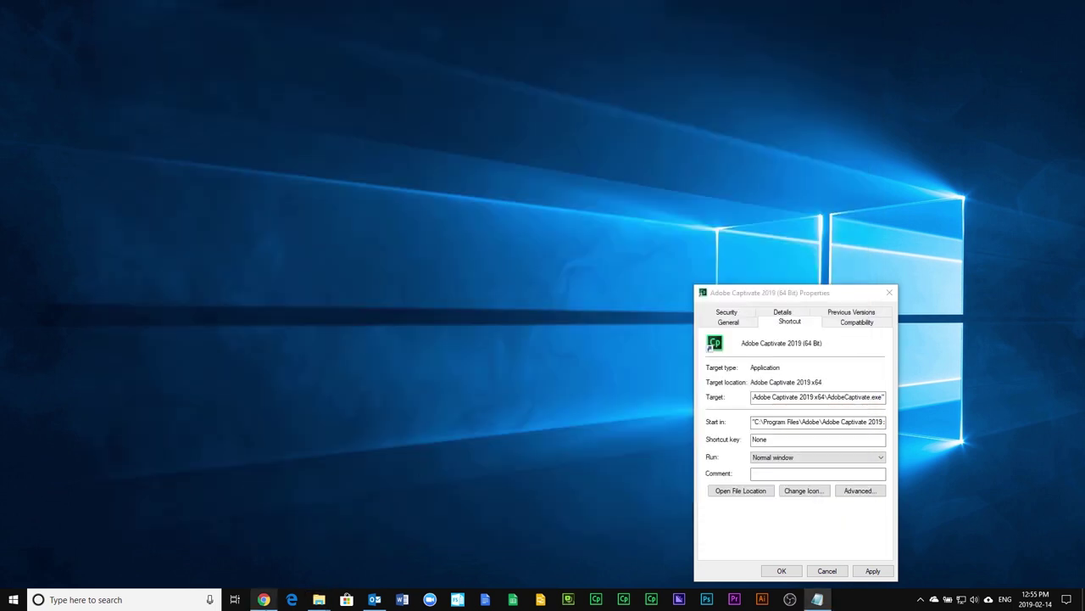
pyautogui.click(265, 599)
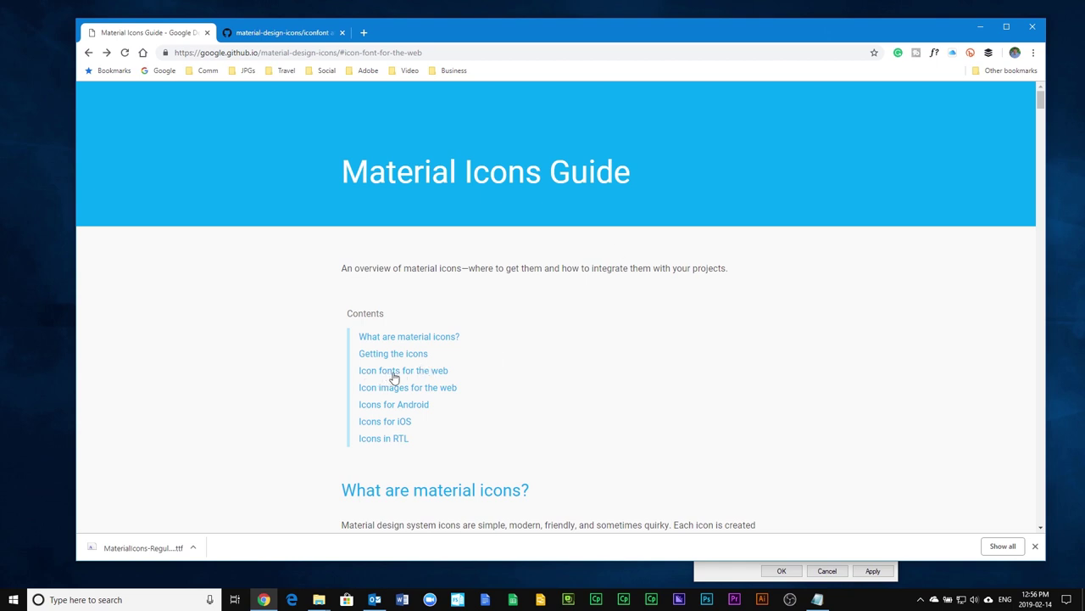
pyautogui.click(440, 374)
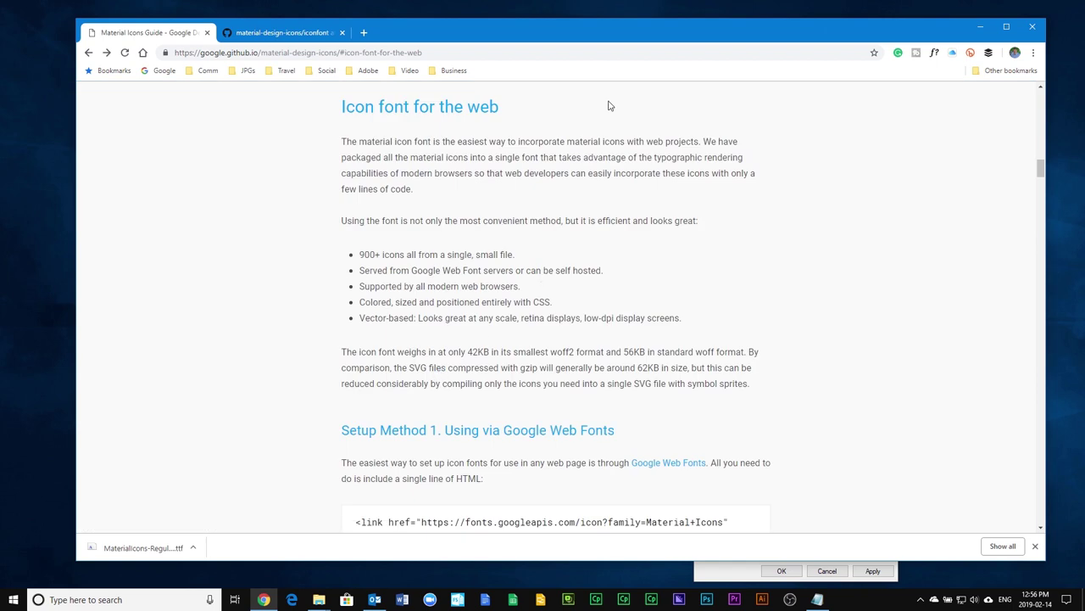
pyautogui.scroll(-2, 612, 335)
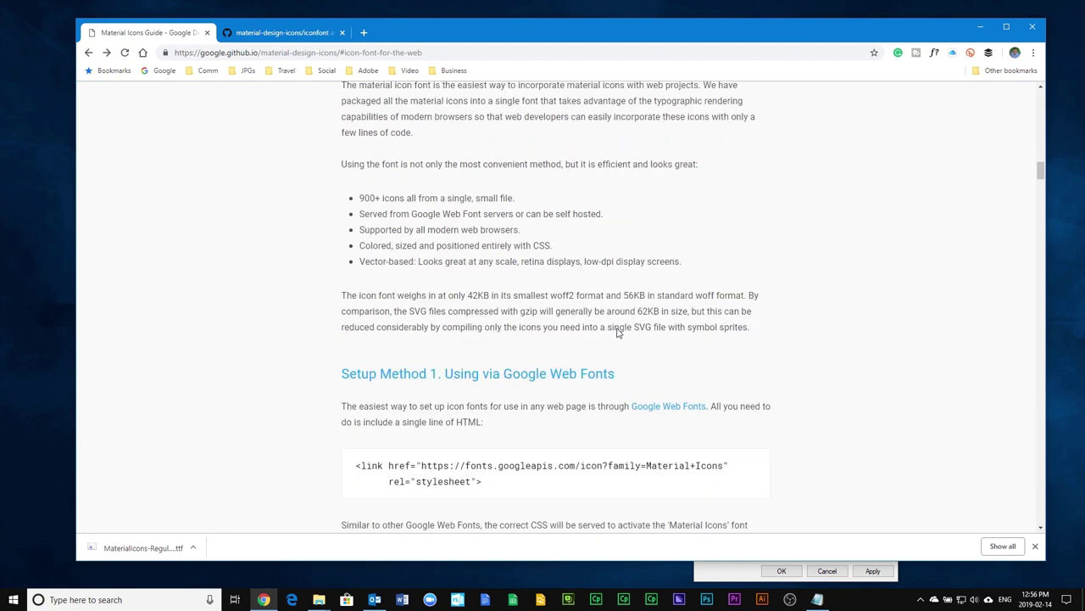
pyautogui.tripleClick(358, 409)
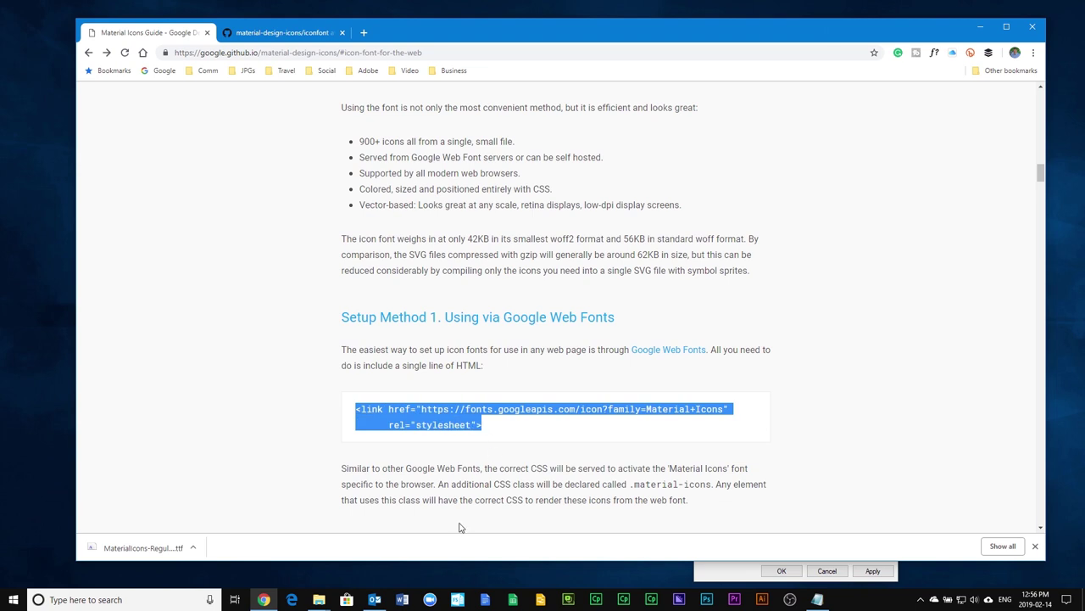
pyautogui.click(565, 281)
pyautogui.scroll(-4, 565, 281)
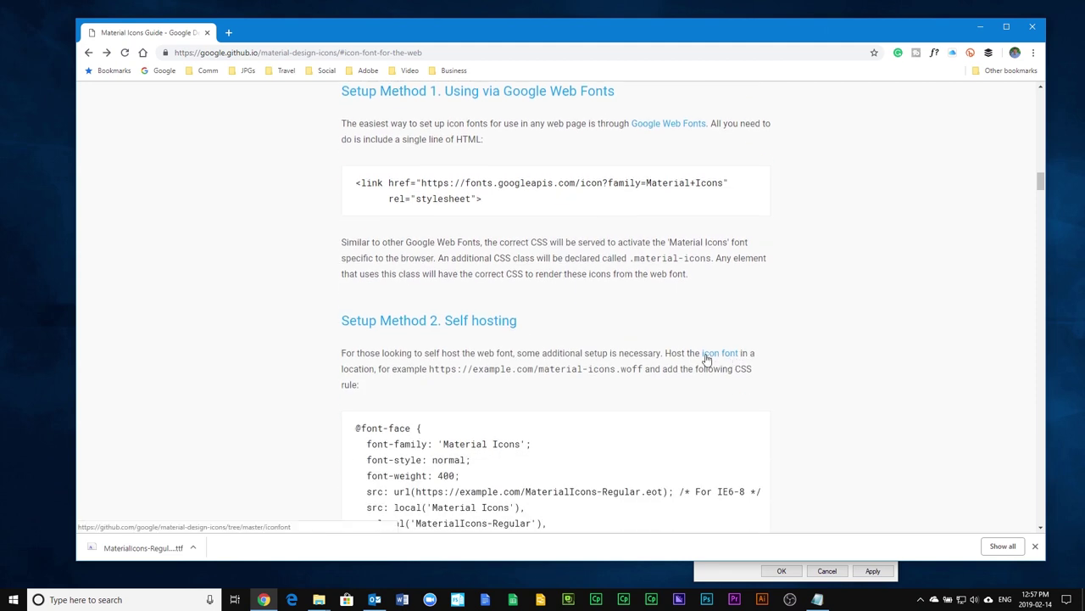
pyautogui.rightClick(721, 358)
pyautogui.click(733, 363)
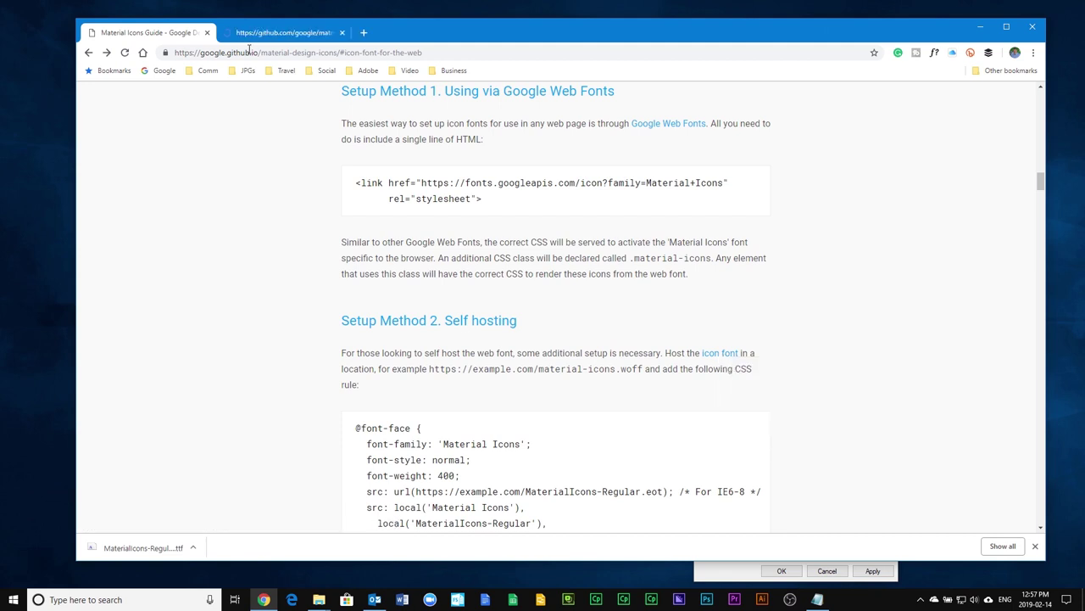
# Step: Download MaterialIcons-Regular.ttf from the GitHub iconfont folder and save it to the Desktop
pyautogui.click(272, 34)
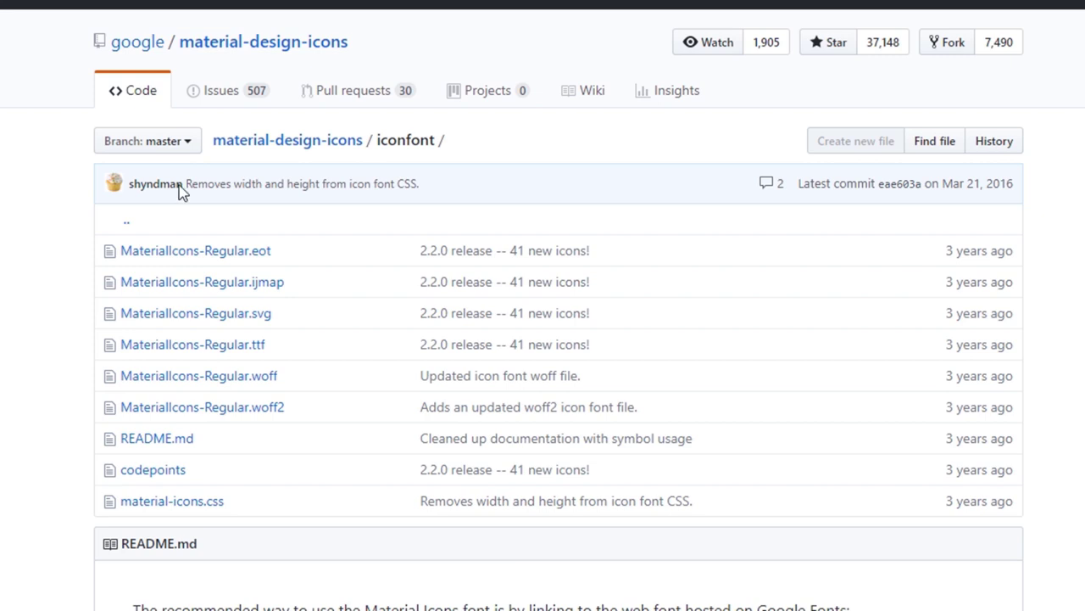
pyautogui.click(245, 346)
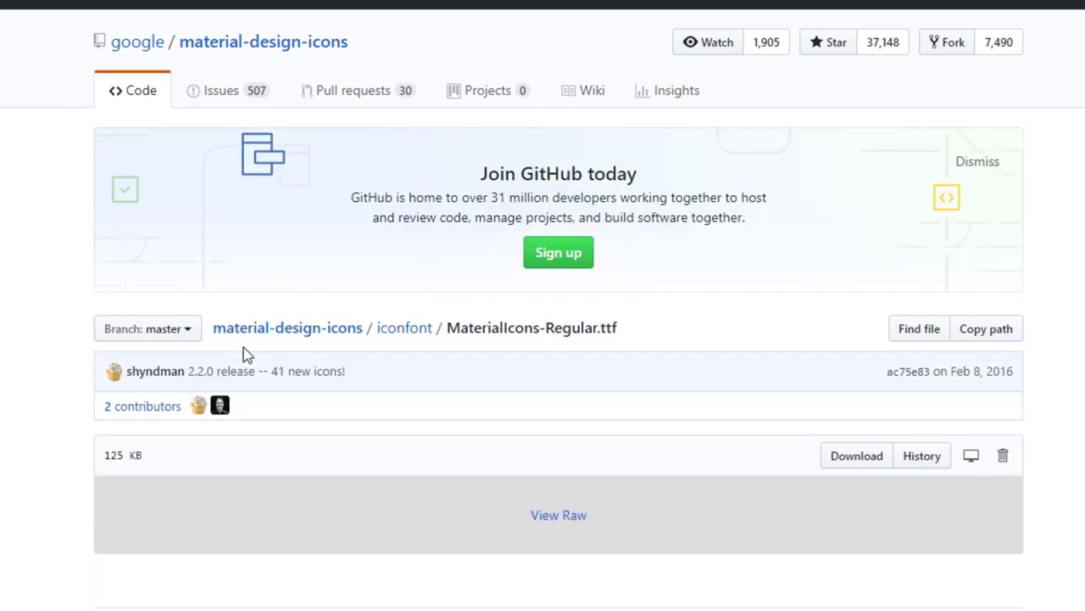
pyautogui.click(857, 459)
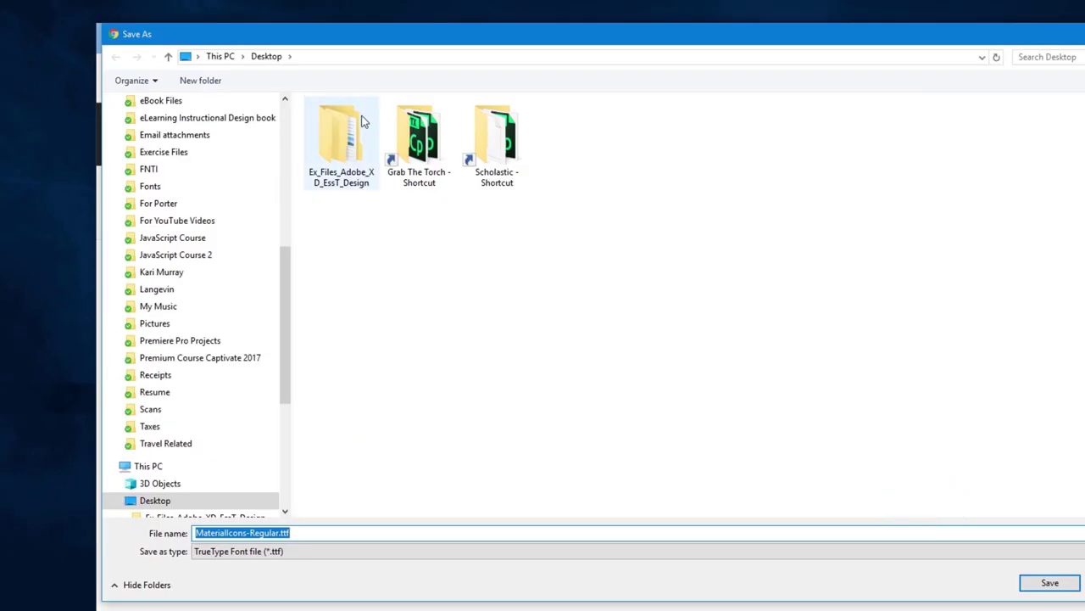
pyautogui.click(1036, 587)
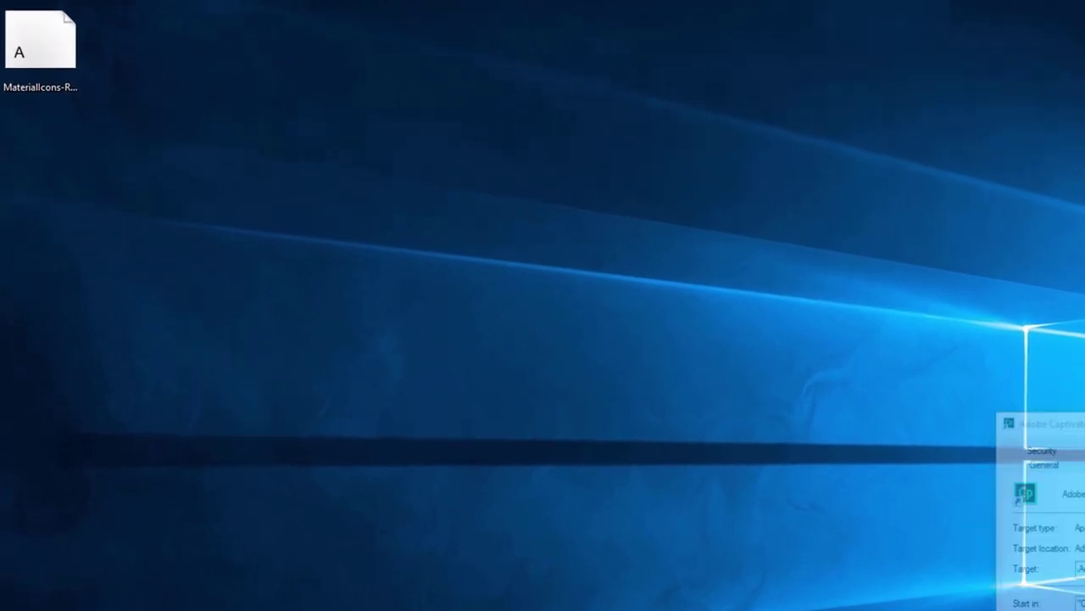
# Step: Install MaterialIcons-Regular.ttf from the desktop, replacing the existing Material Icons font
pyautogui.click(48, 44)
pyautogui.rightClick(48, 43)
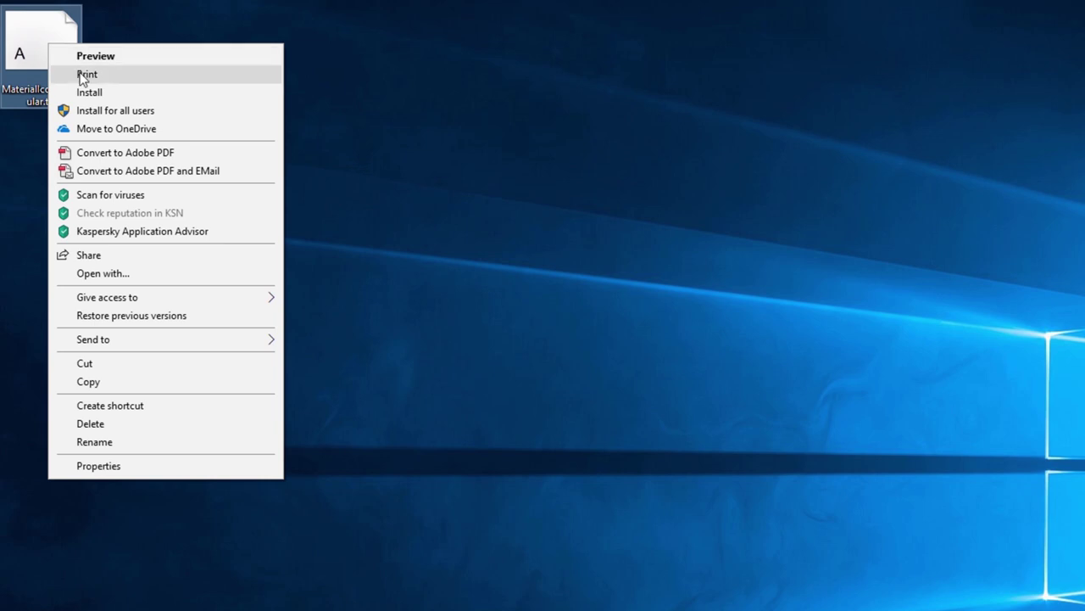
pyautogui.click(105, 92)
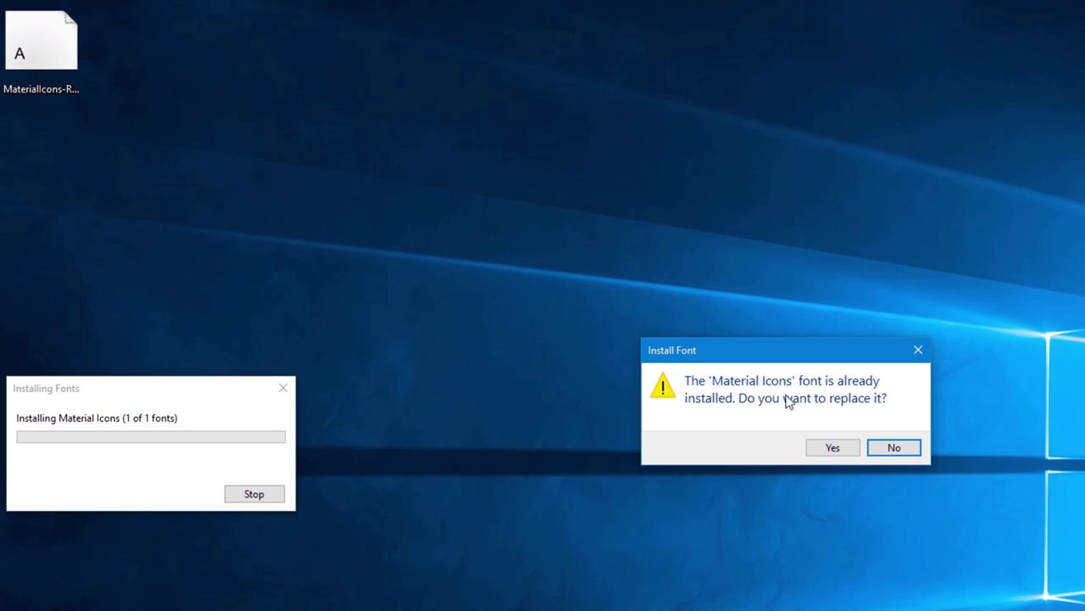
pyautogui.click(833, 448)
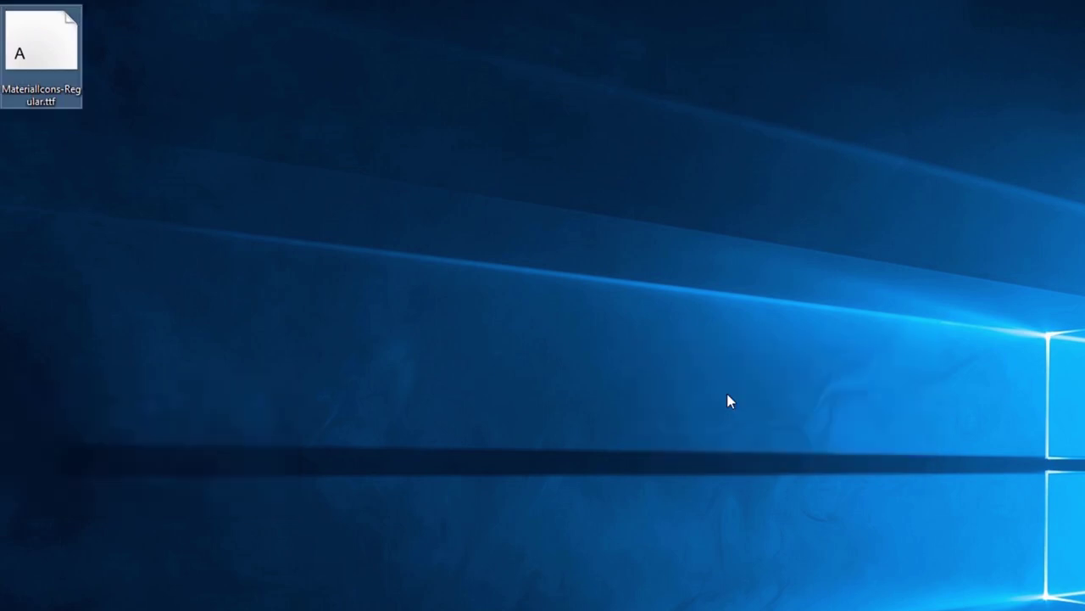
# Step: Bring up the actions for the desktop font file again
pyautogui.rightClick(42, 53)
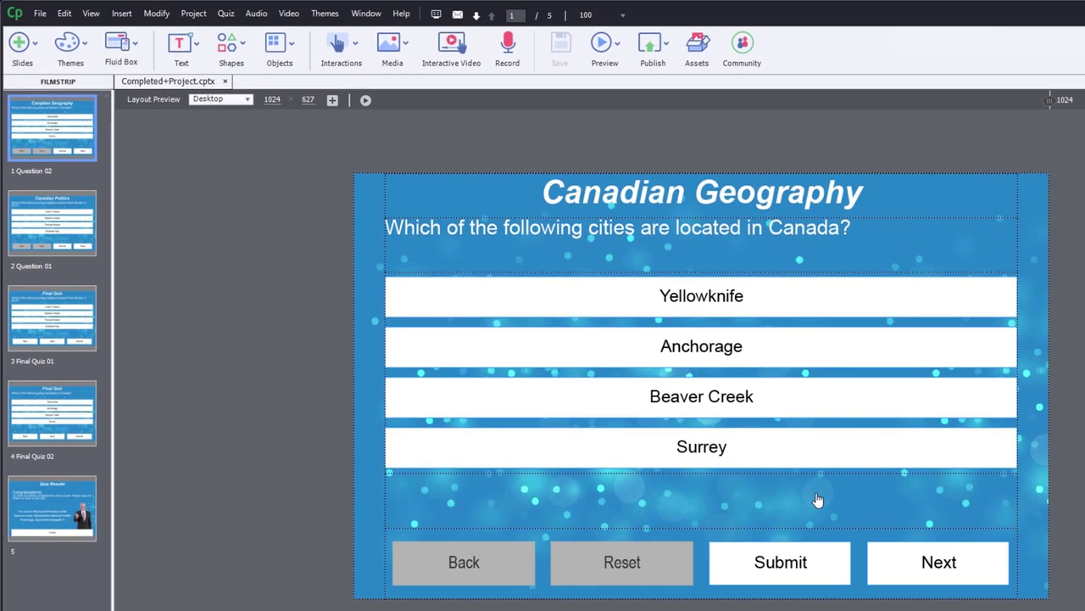
# Step: Launch Character Map from Start search and step through the Material Icons glyphs one by one
pyautogui.press('super')
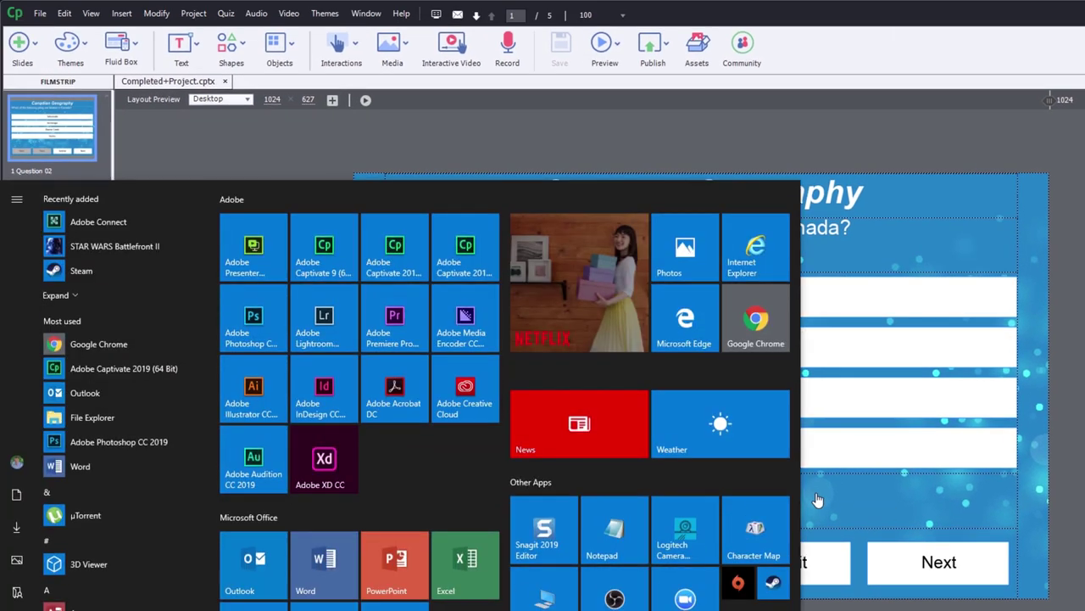
pyautogui.write('ch')
pyautogui.press('Return')
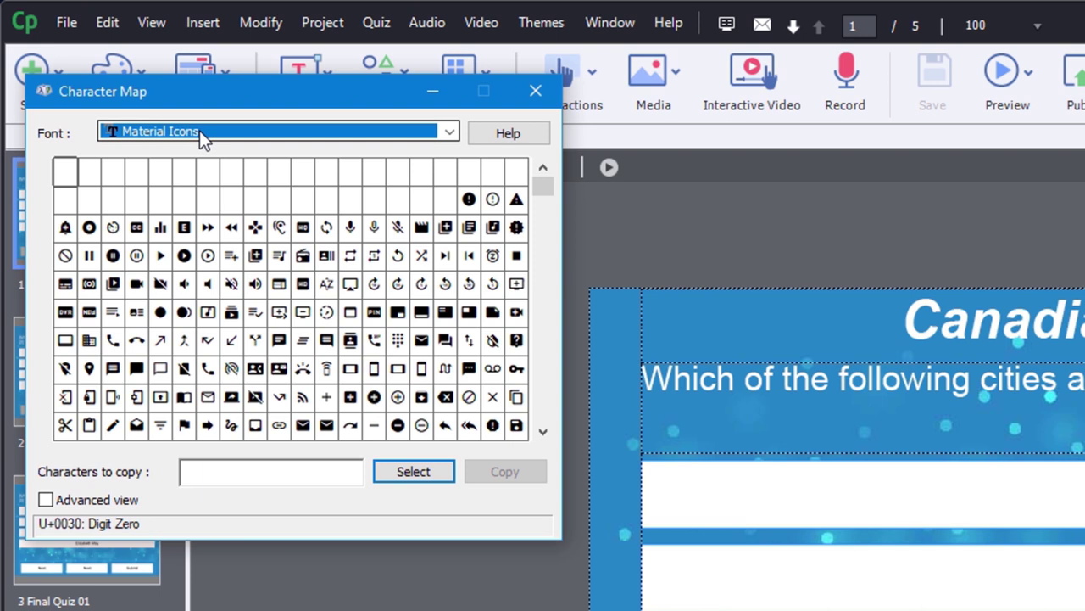
pyautogui.click(469, 199)
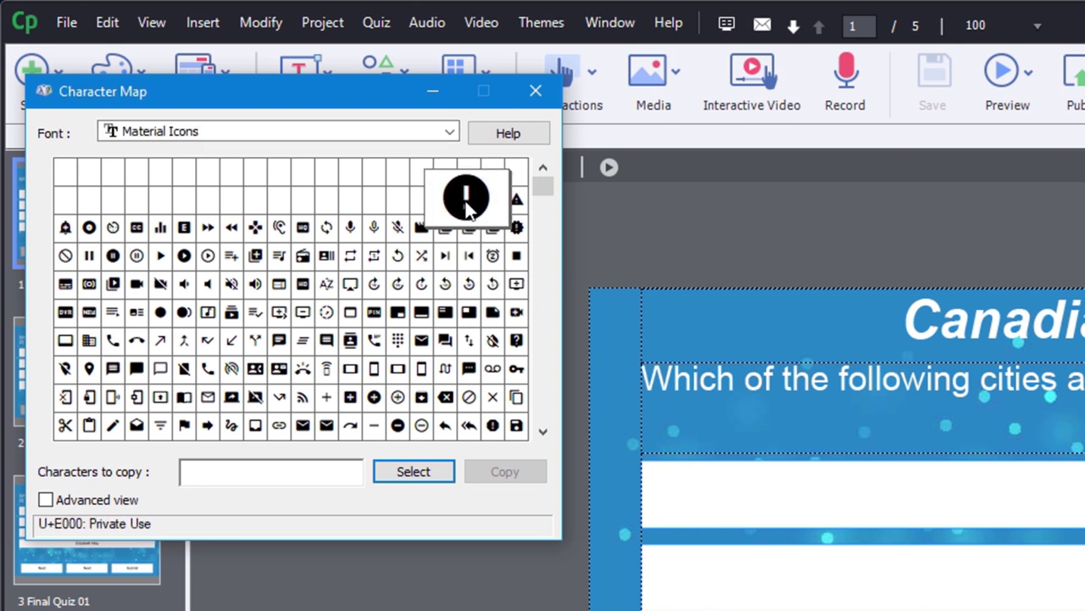
pyautogui.press('Right')
pyautogui.press('Right')
pyautogui.press('Right')
pyautogui.press('Right')
pyautogui.press('Right')
pyautogui.press('Right')
pyautogui.press('Right')
pyautogui.press('Right')
pyautogui.press('Right')
pyautogui.press('Right')
pyautogui.press('Right')
pyautogui.press('Right')
pyautogui.press('Right')
pyautogui.press('Right')
pyautogui.press('Right')
pyautogui.press('Right')
pyautogui.press('Right')
pyautogui.press('Right')
pyautogui.press('Right')
pyautogui.press('Right')
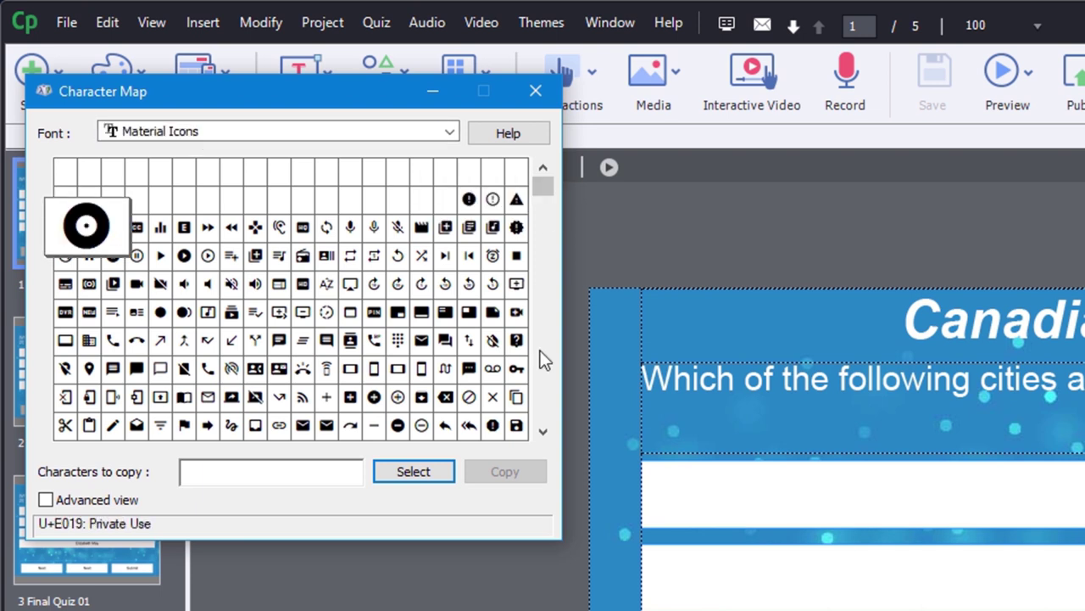
pyautogui.press('Right')
pyautogui.press('Right')
pyautogui.press('Right')
pyautogui.press('Right')
pyautogui.press('Right')
pyautogui.press('Right')
pyautogui.press('Right')
pyautogui.press('Right')
pyautogui.press('Right')
pyautogui.press('Right')
pyautogui.press('Right')
pyautogui.press('Right')
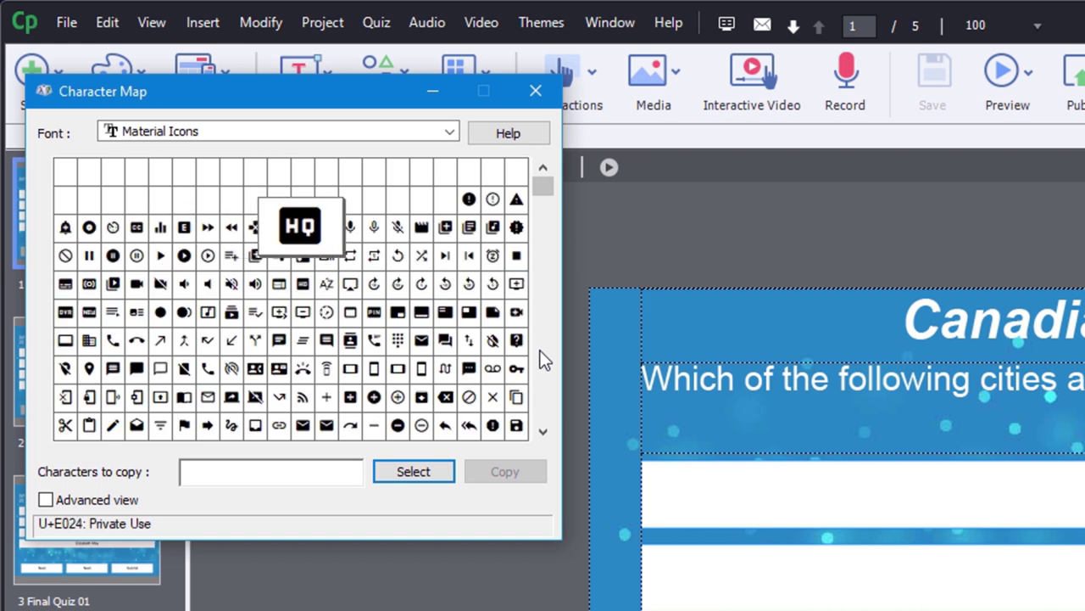
pyautogui.press('Right')
pyautogui.press('Right')
pyautogui.press('Right')
pyautogui.press('Right')
pyautogui.press('Right')
pyautogui.press('Right')
pyautogui.press('Right')
pyautogui.press('Right')
pyautogui.press('Right')
pyautogui.press('Right')
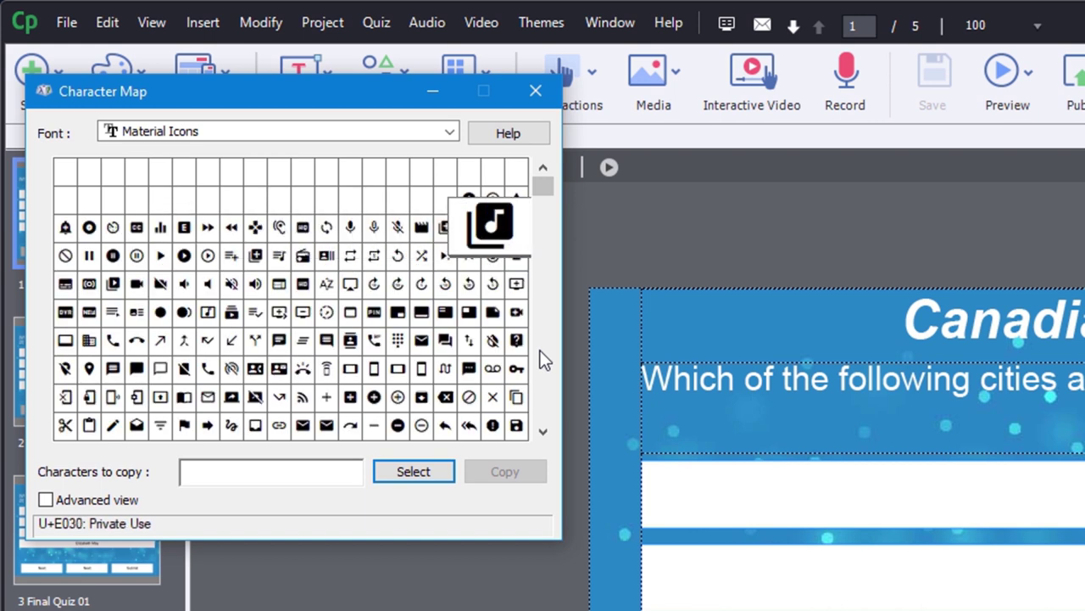
pyautogui.press('Right')
pyautogui.press('Right')
pyautogui.press('Right')
pyautogui.press('Right')
pyautogui.press('Right')
pyautogui.press('Right')
pyautogui.press('Right')
pyautogui.press('Right')
pyautogui.press('Right')
pyautogui.press('Right')
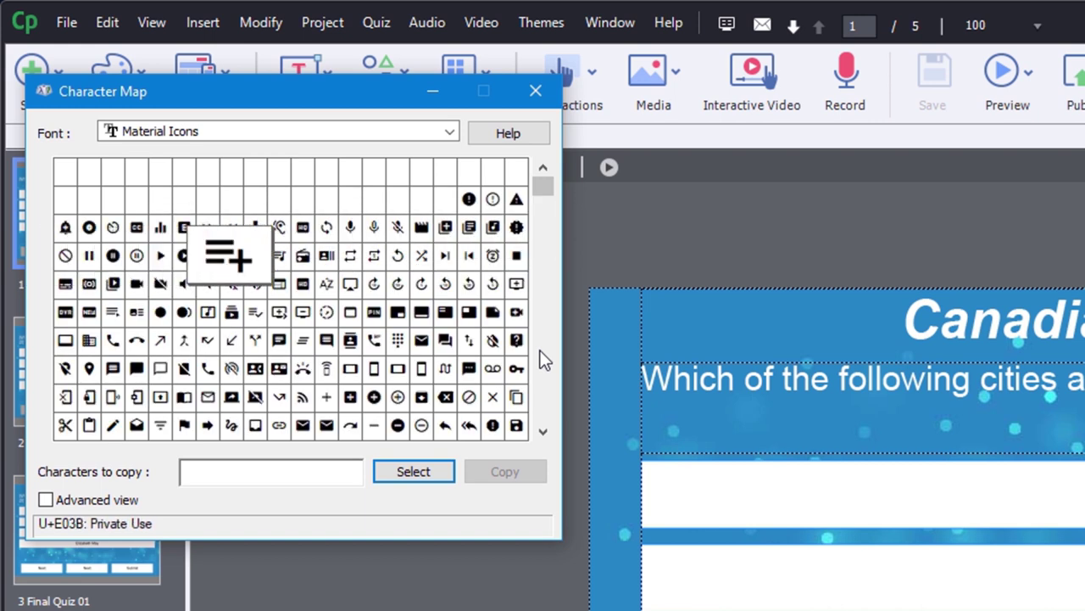
pyautogui.press('Right')
pyautogui.press('Right')
pyautogui.press('Right')
pyautogui.press('Right')
pyautogui.press('Right')
pyautogui.press('Right')
pyautogui.press('Right')
pyautogui.press('Right')
pyautogui.press('Right')
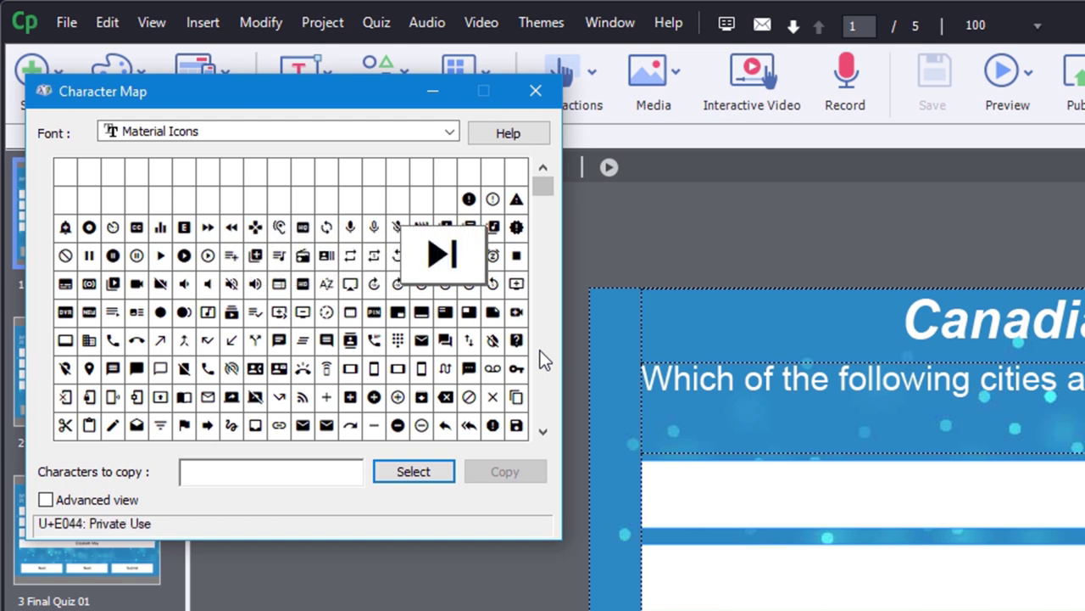
pyautogui.press('Right')
pyautogui.press('Right')
pyautogui.press('Right')
pyautogui.press('Right')
pyautogui.press('Right')
pyautogui.press('Right')
pyautogui.press('Right')
pyautogui.press('Right')
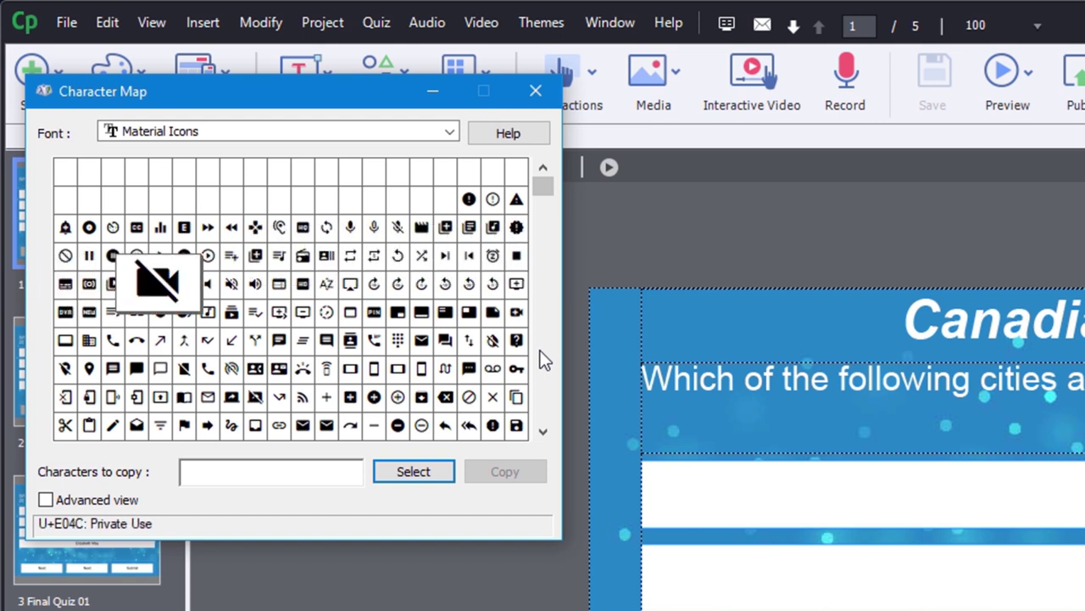
pyautogui.press('Right')
pyautogui.press('Right')
pyautogui.press('Right')
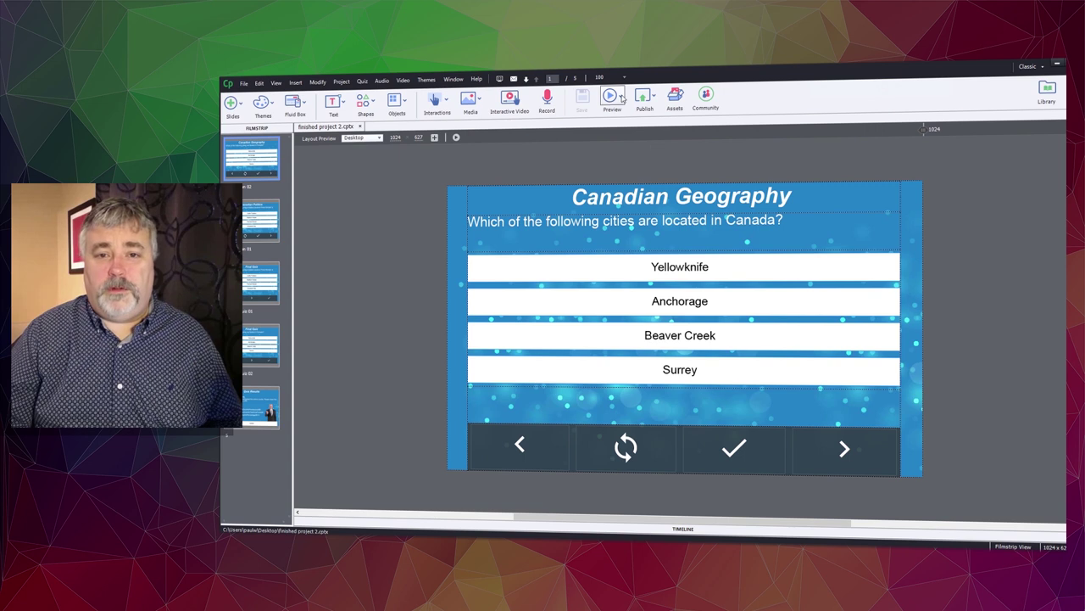
# Step: Start Preview > Live Preview on Devices for the quiz project
pyautogui.click(623, 98)
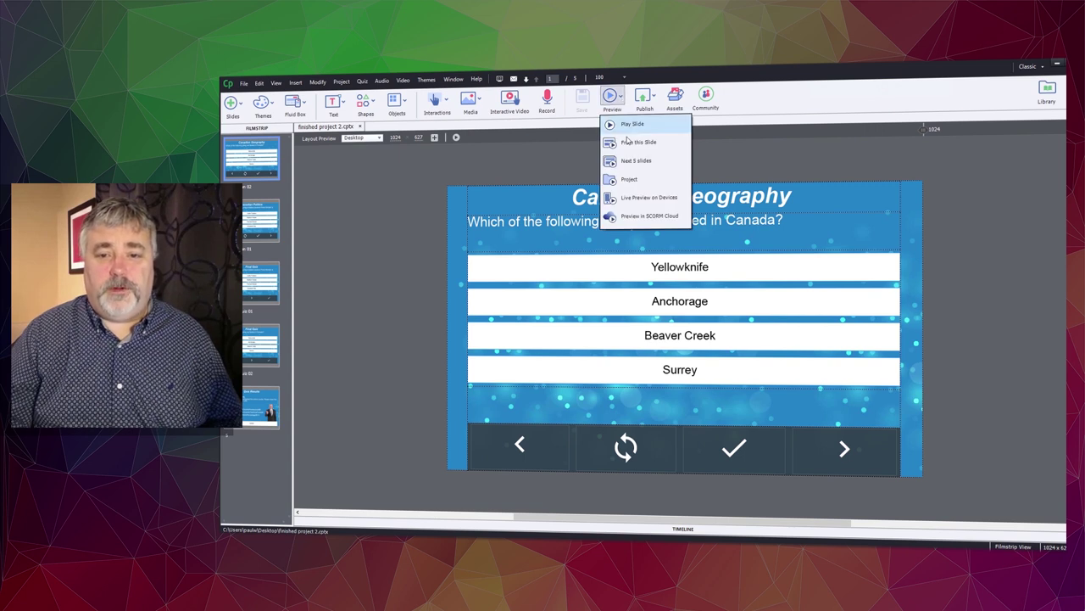
pyautogui.click(639, 200)
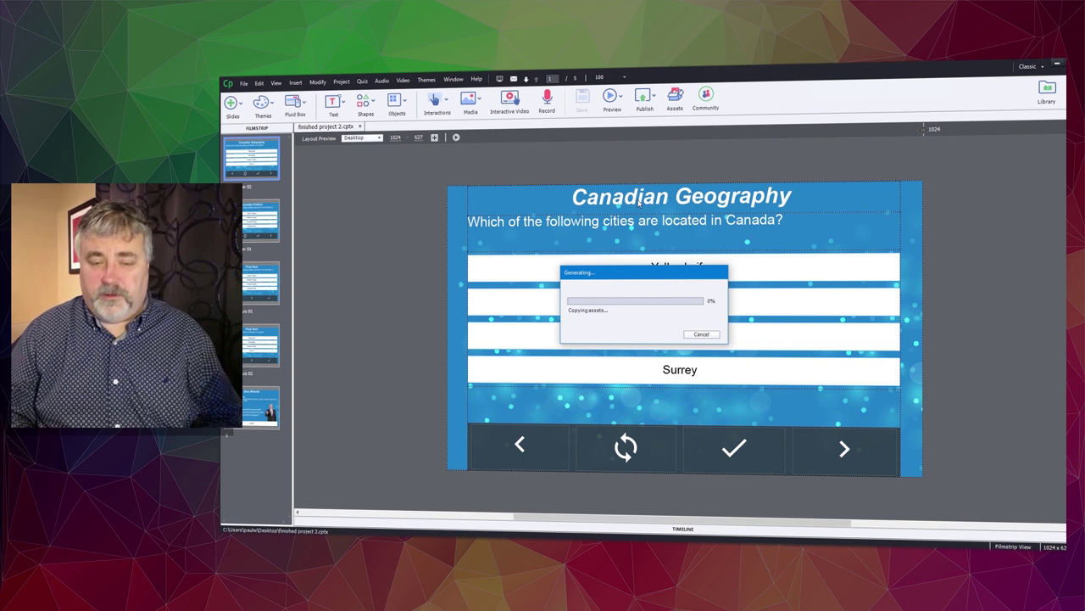